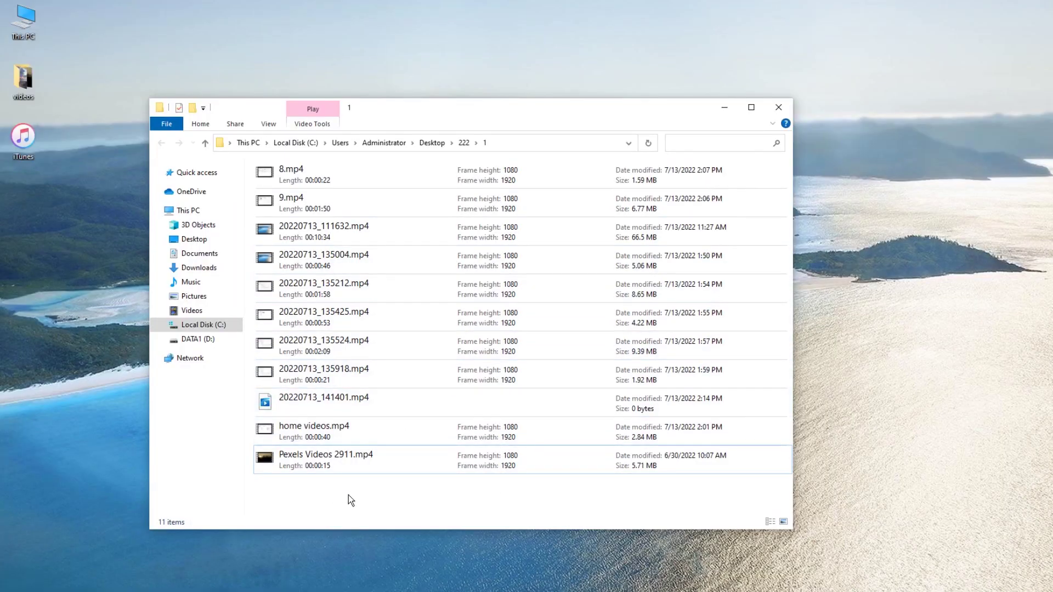
Play the Pexels Videos 2911.mp4 clip from the 222\1 folder.
{"action": "double_click", "coordinate": [324, 464]}
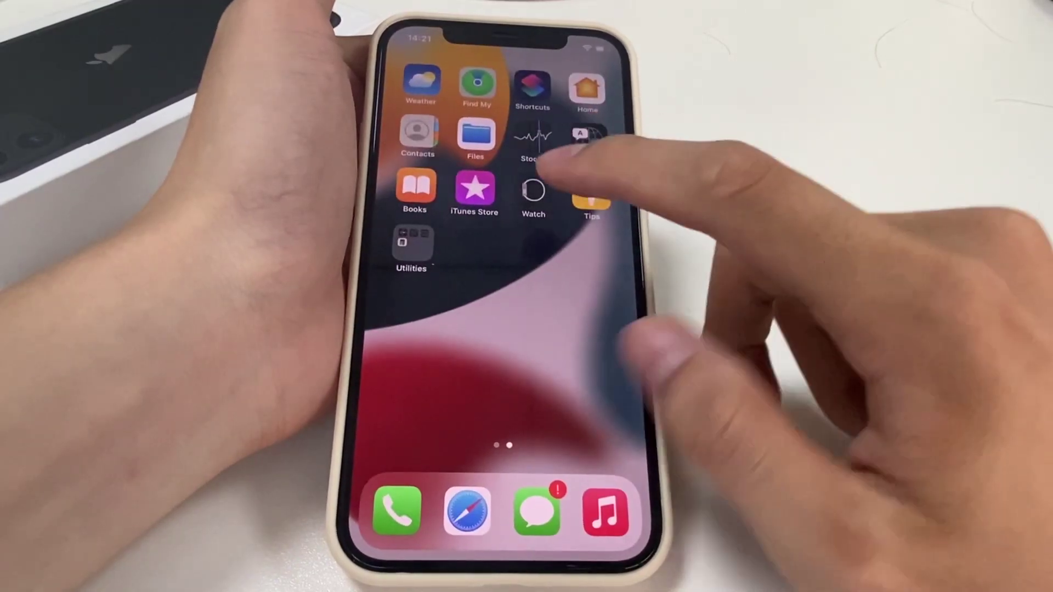
Open the iPhone's photo library to view All Photos.
{"action": "left_click", "coordinate": [533, 192]}
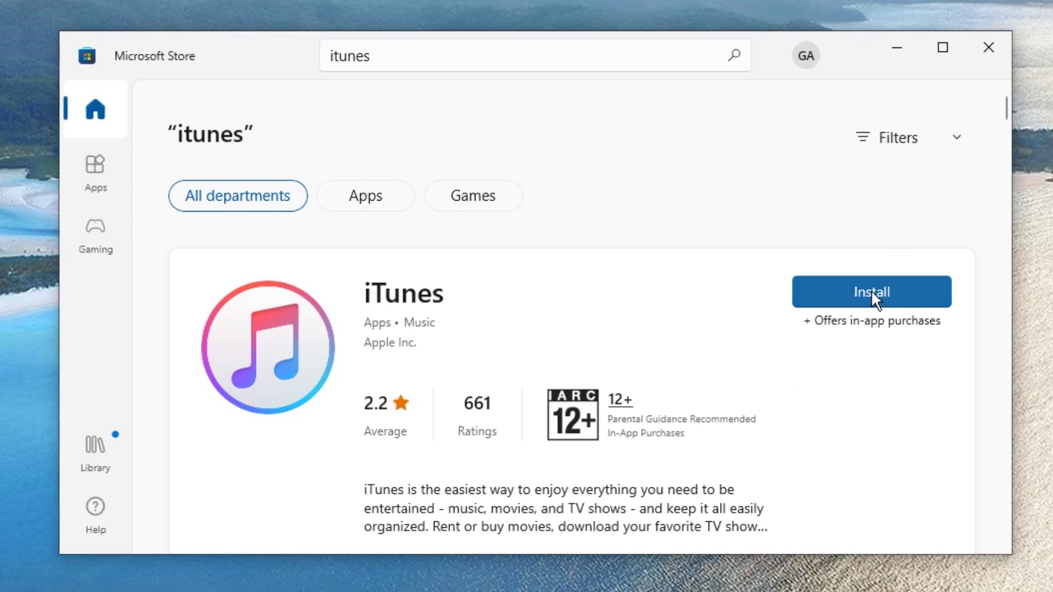
Search the Microsoft Store for 'itunes' and install the iTunes app from Apple Inc.
{"action": "left_click", "coordinate": [874, 282]}
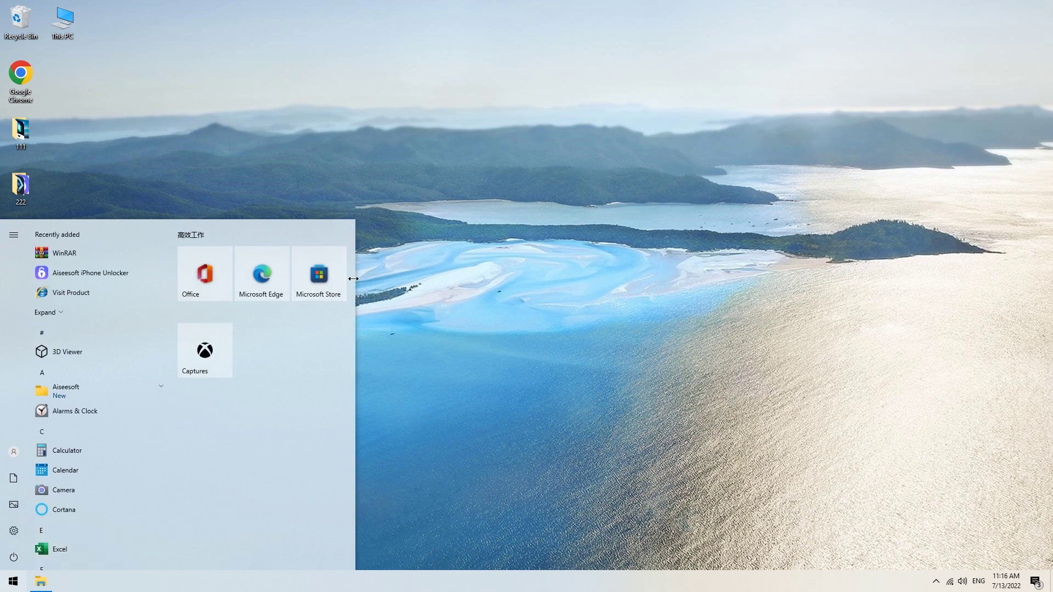
{"action": "left_click", "coordinate": [318, 274]}
{"action": "left_click", "coordinate": [376, 52]}
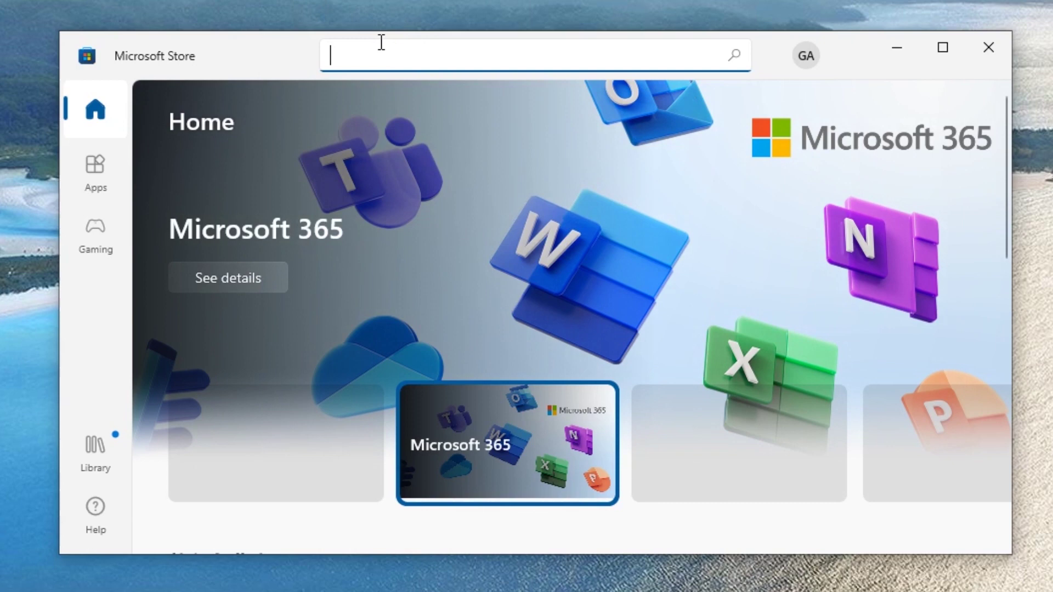
{"action": "type", "text": "itun"}
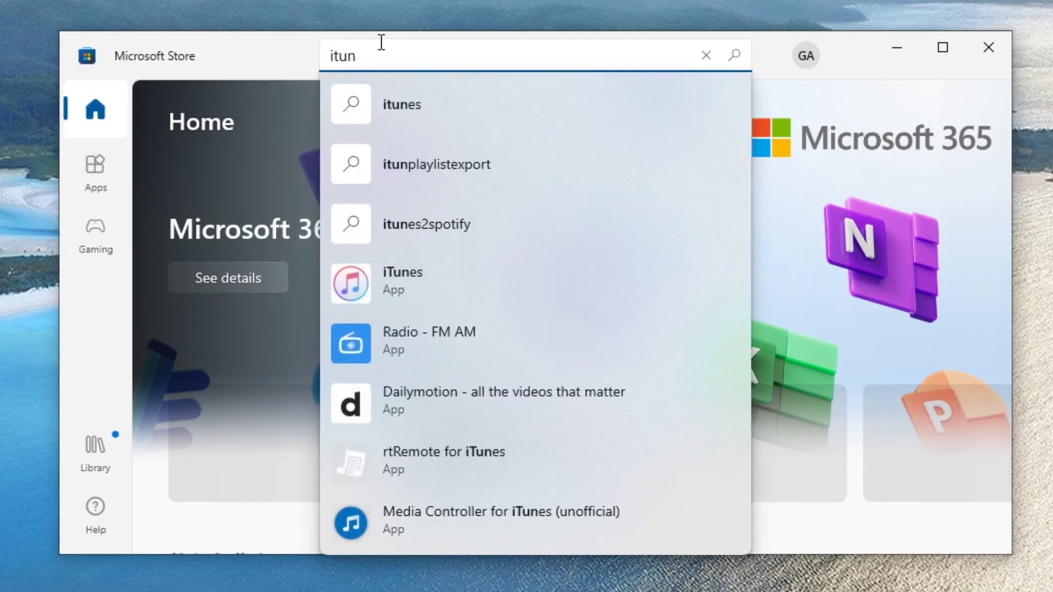
{"action": "type", "text": "es"}
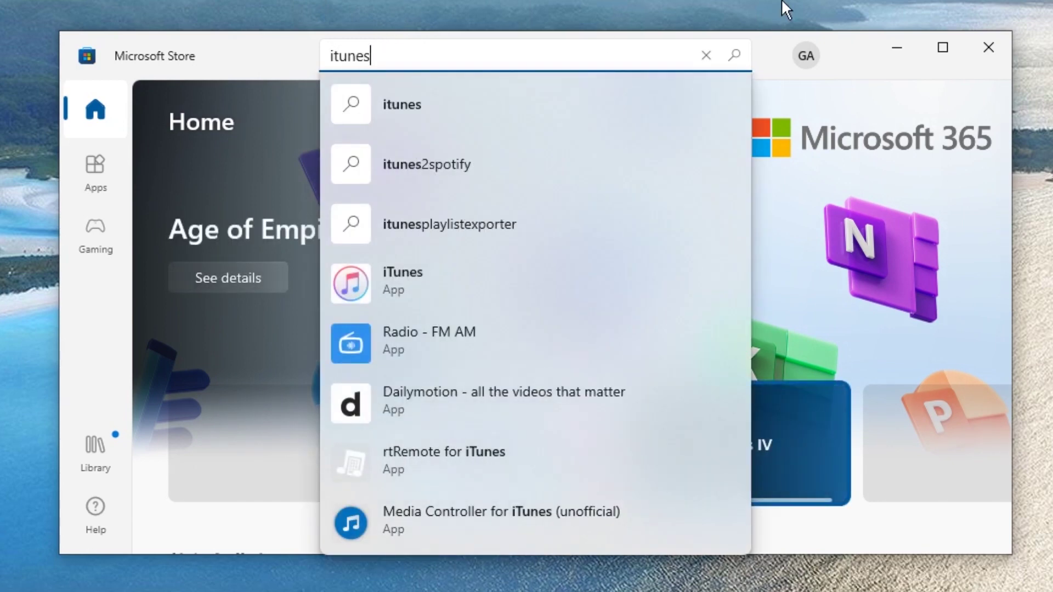
{"action": "left_click", "coordinate": [735, 56]}
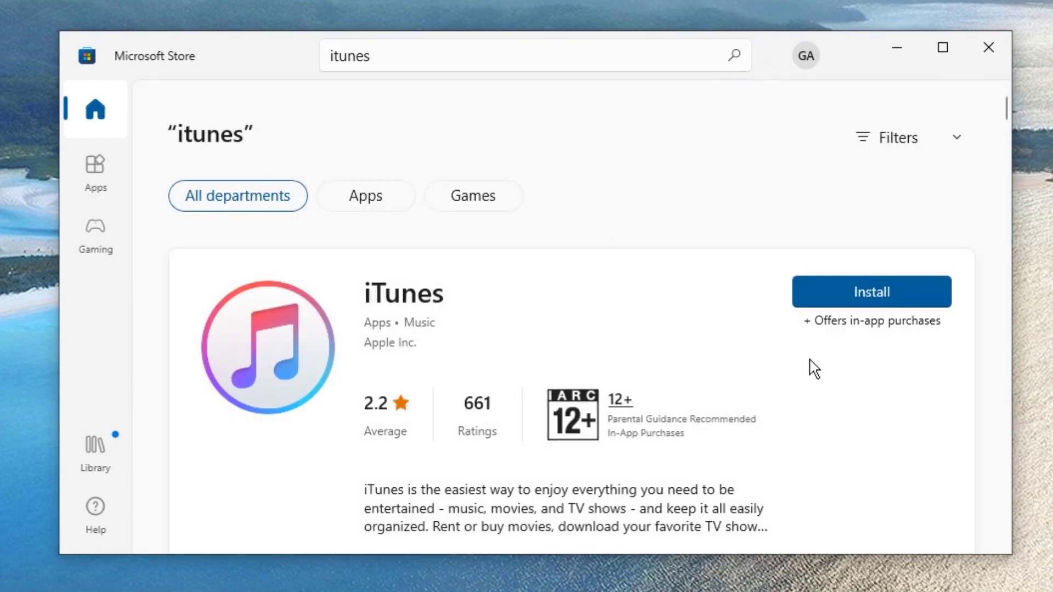
{"action": "left_click", "coordinate": [874, 281]}
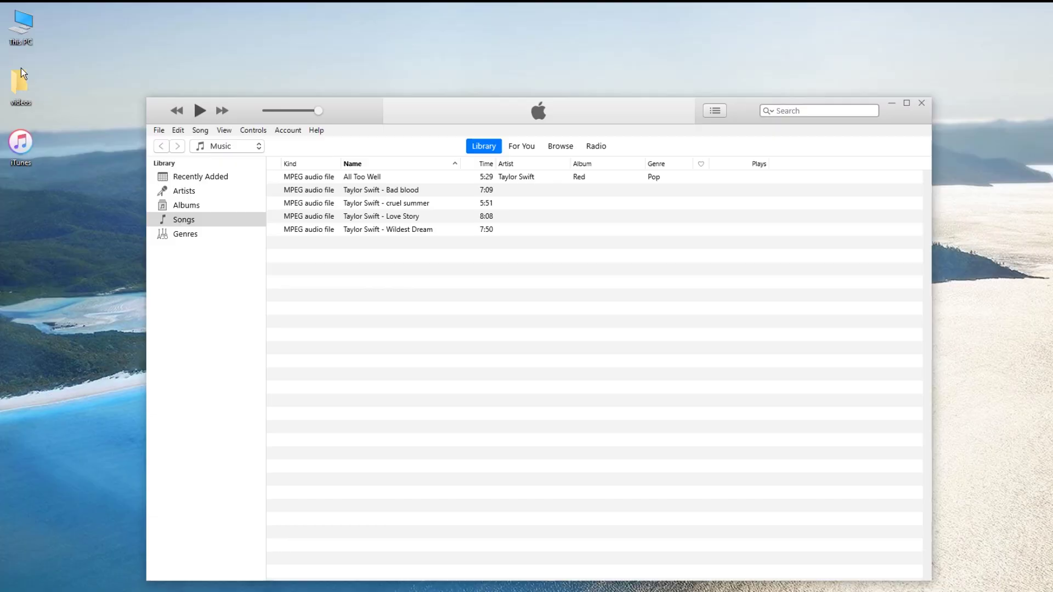
Open the desktop videos folder and shift its window slightly left.
{"action": "double_click", "coordinate": [20, 83]}
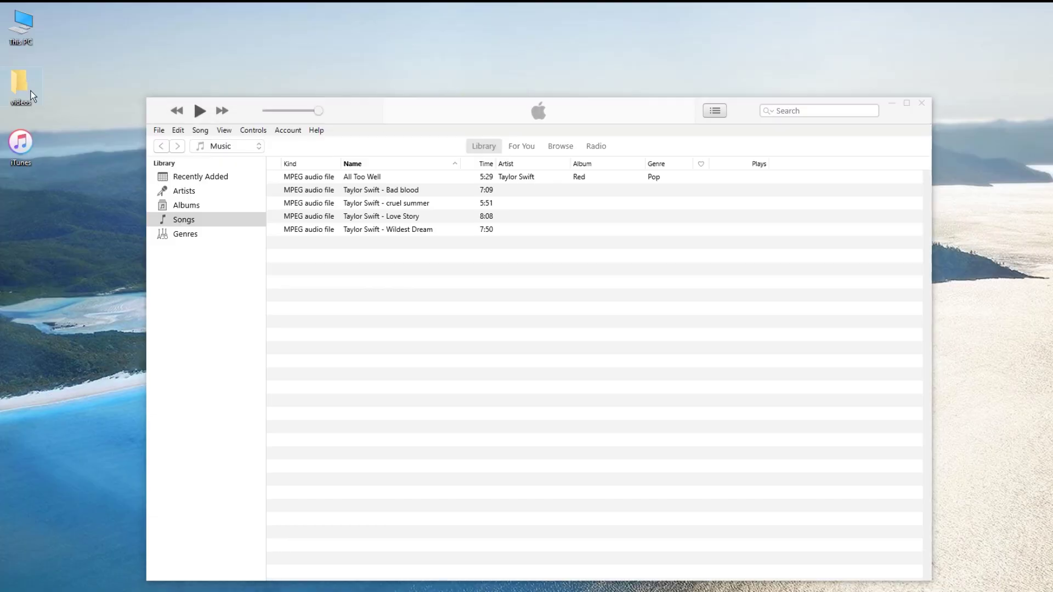
{"action": "left_click_drag", "start_coordinate": [610, 119], "coordinate": [572, 126]}
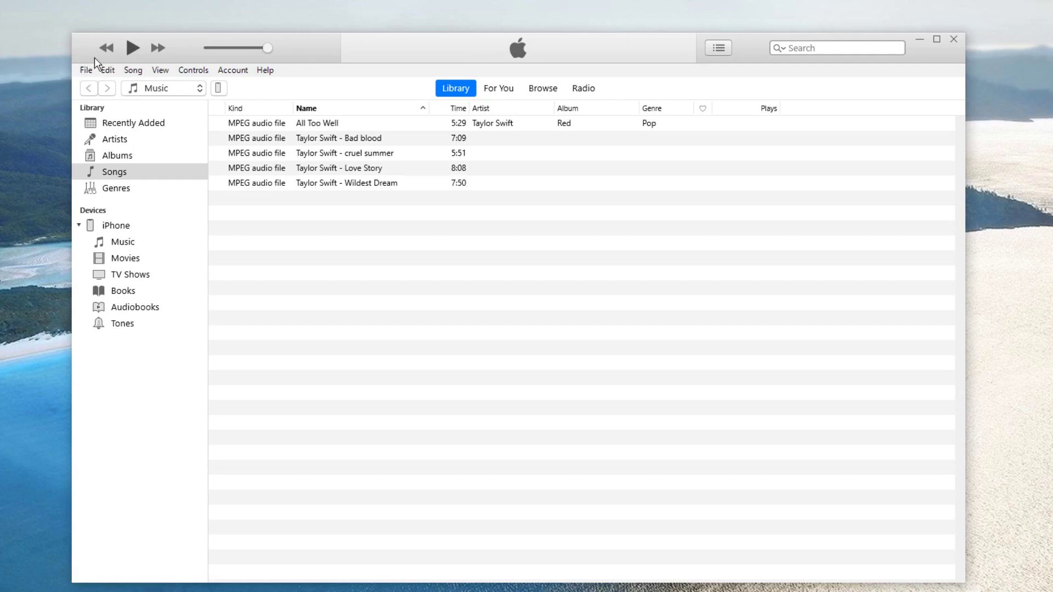
{"action": "left_click", "coordinate": [86, 70]}
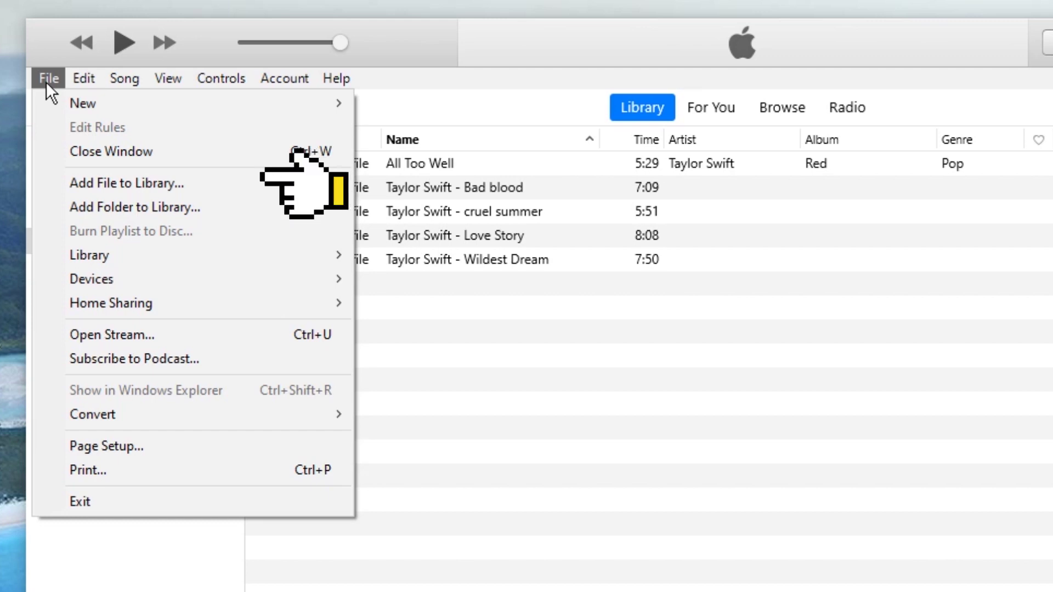
{"action": "left_click", "coordinate": [121, 175]}
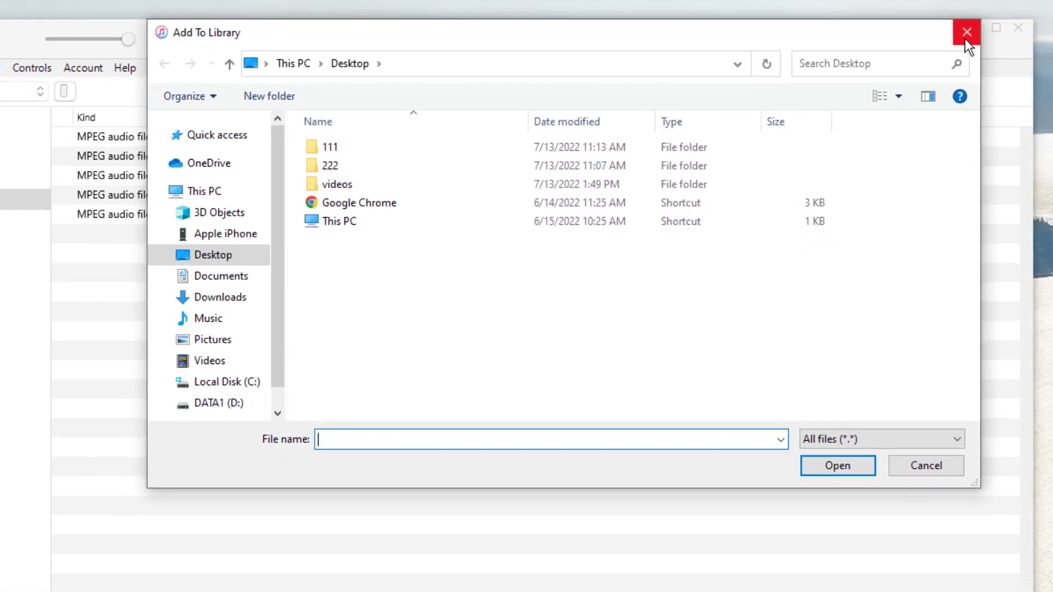
{"action": "left_click", "coordinate": [992, 40]}
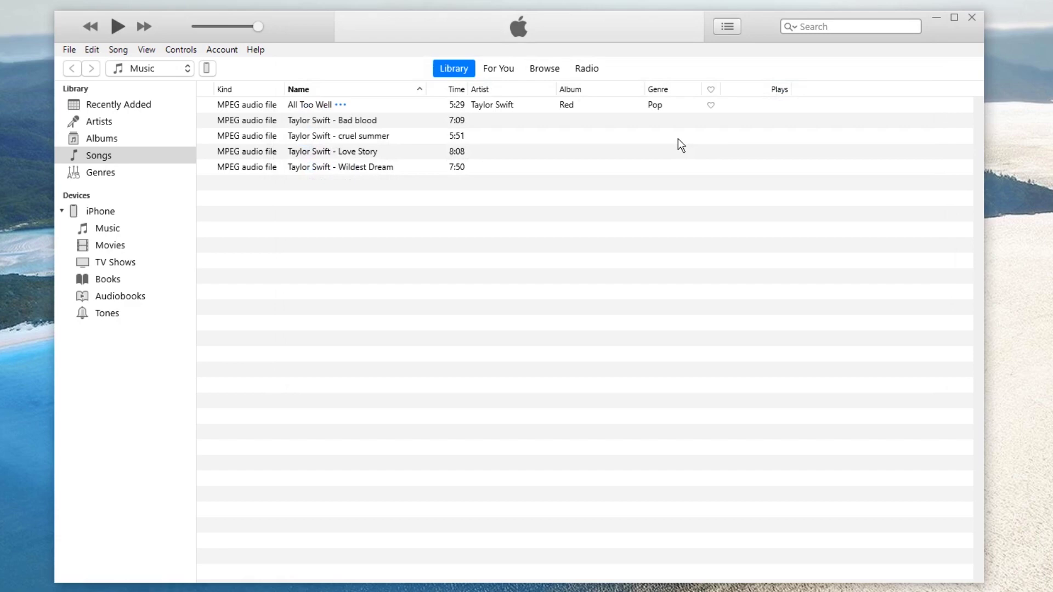
Add the Desktop 'videos' folder to the iTunes library via Add Folder to Library.
{"action": "left_click", "coordinate": [68, 49]}
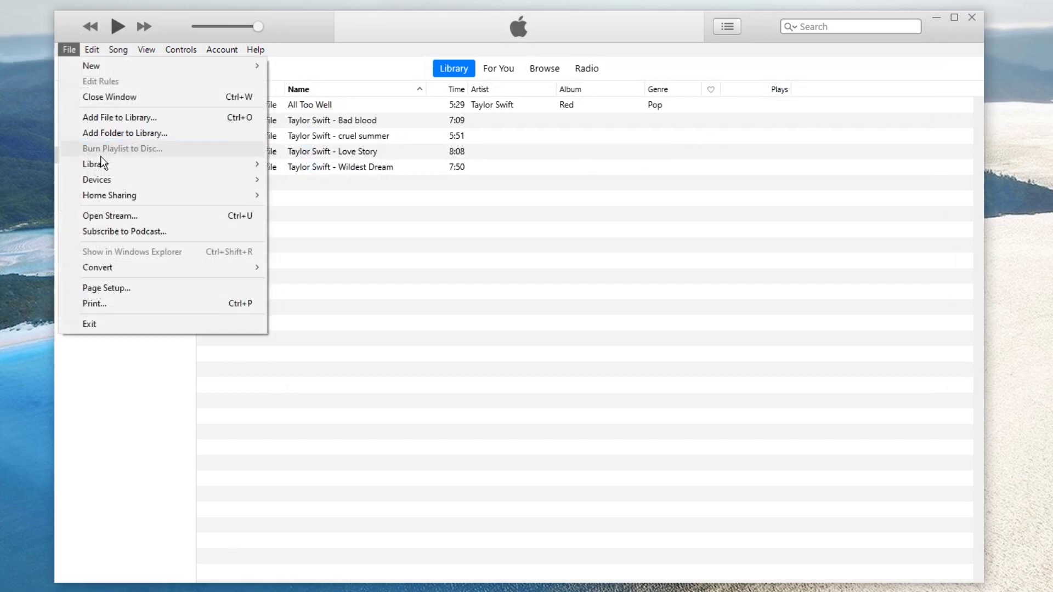
{"action": "left_click", "coordinate": [145, 135]}
{"action": "left_click", "coordinate": [326, 199]}
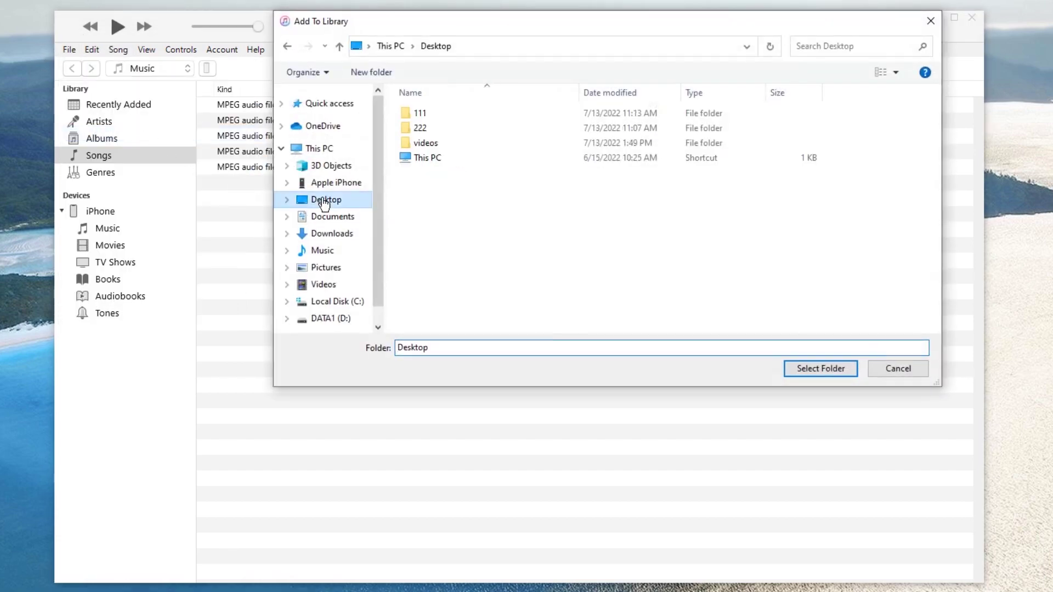
{"action": "left_click", "coordinate": [422, 145]}
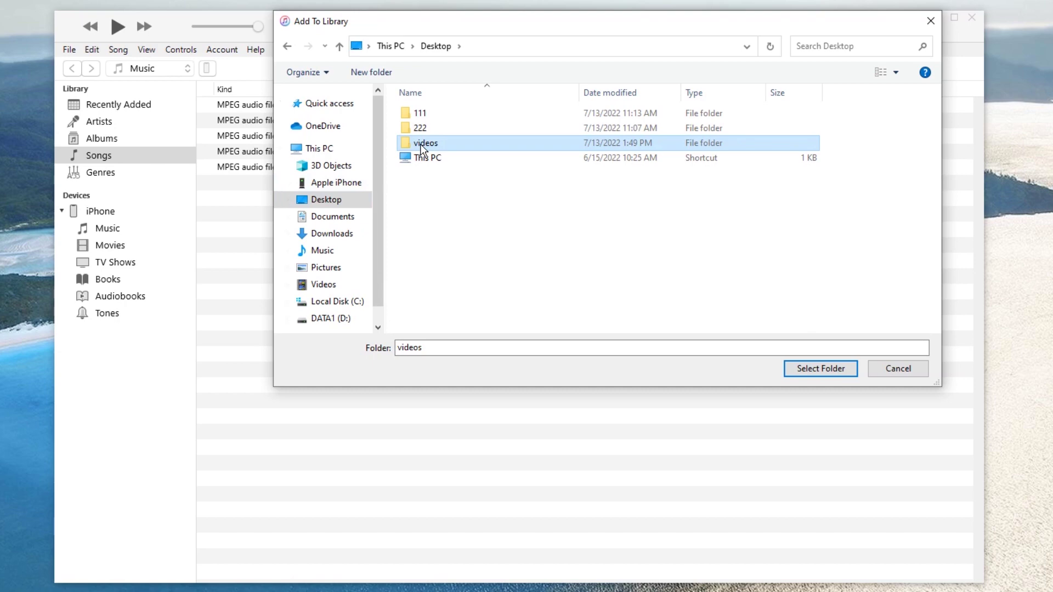
{"action": "left_click", "coordinate": [820, 368]}
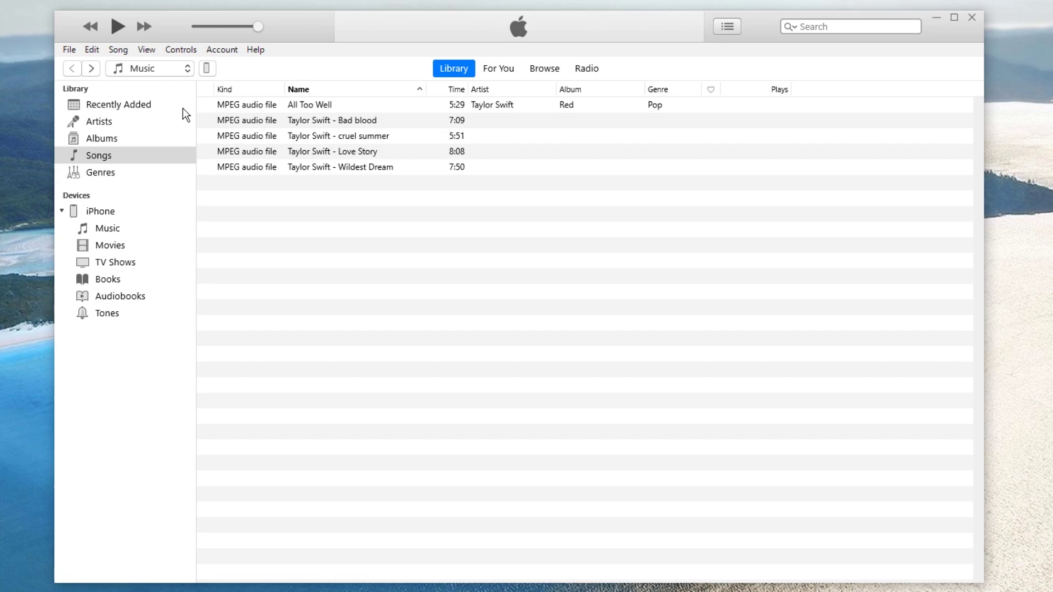
Switch the library to Movies and show Home Videos, listing Pexels Videos 2911 and 1.
{"action": "left_click", "coordinate": [146, 69]}
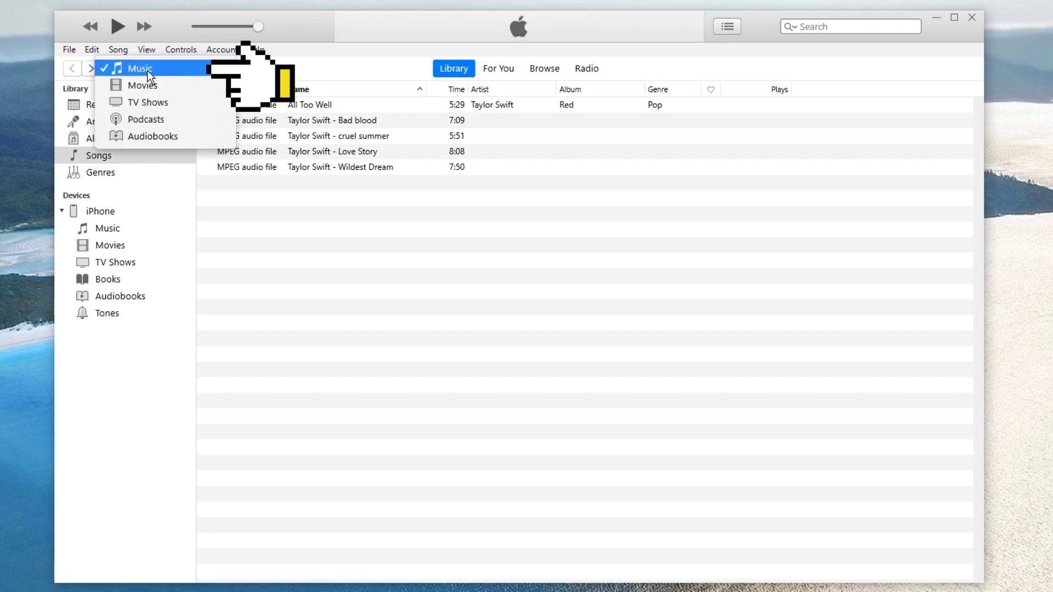
{"action": "left_click", "coordinate": [161, 86]}
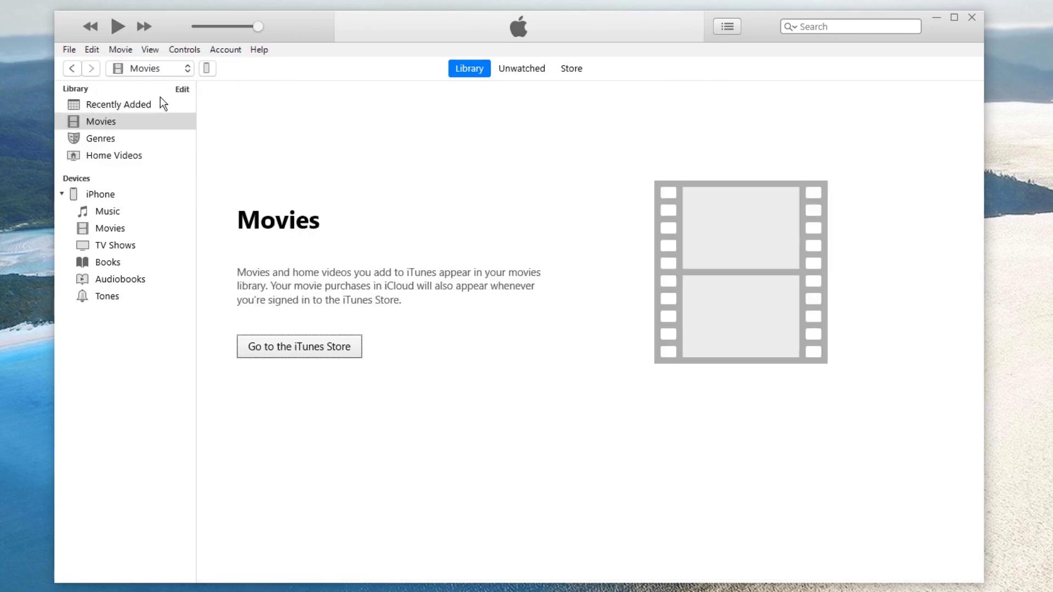
{"action": "left_click", "coordinate": [118, 159]}
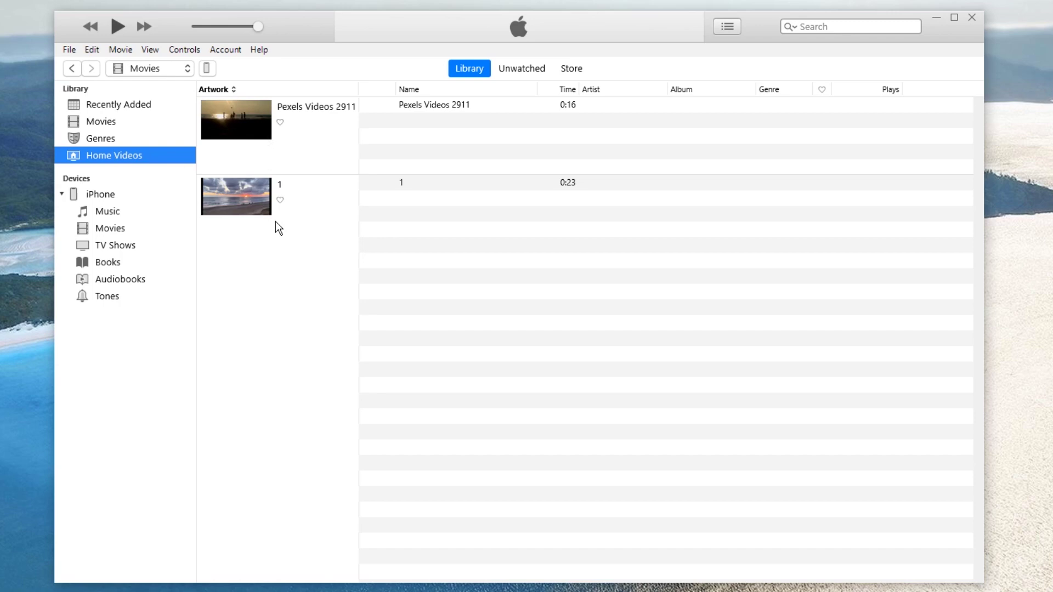
Show the iPhone's Movies sync page listing Pexels Videos 2911 and 1.
{"action": "left_click", "coordinate": [206, 69]}
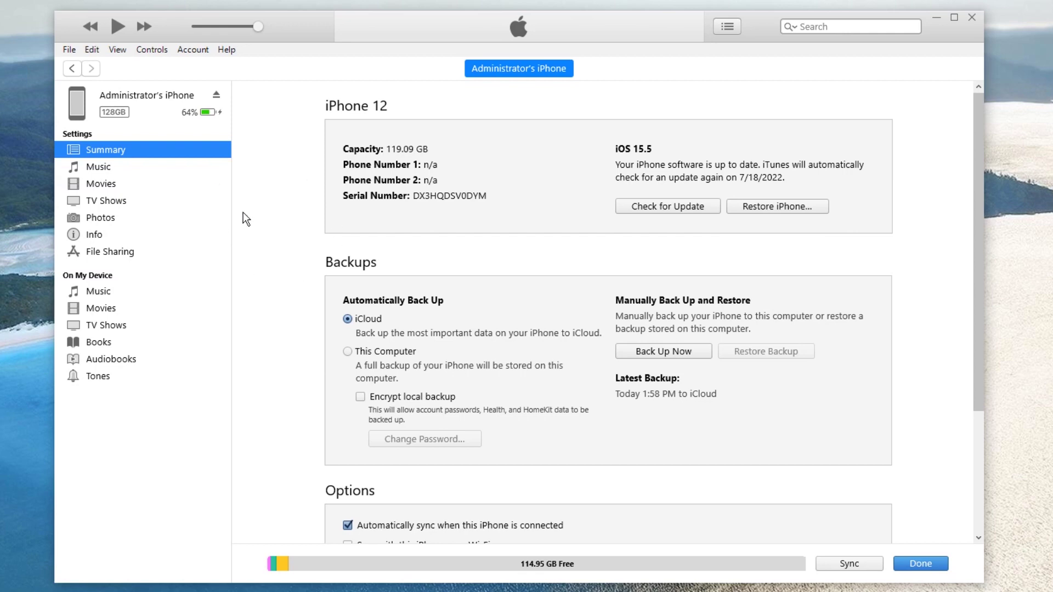
{"action": "left_click", "coordinate": [106, 185]}
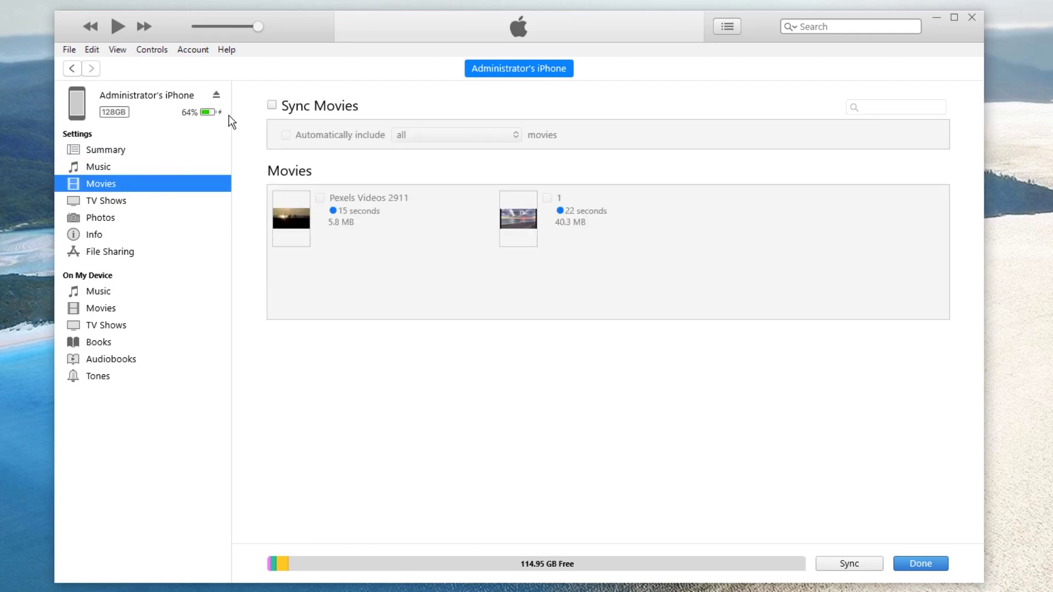
Enable Sync Movies with only Pexels Videos 2911 ticked and sync it to the iPhone.
{"action": "left_click", "coordinate": [296, 107]}
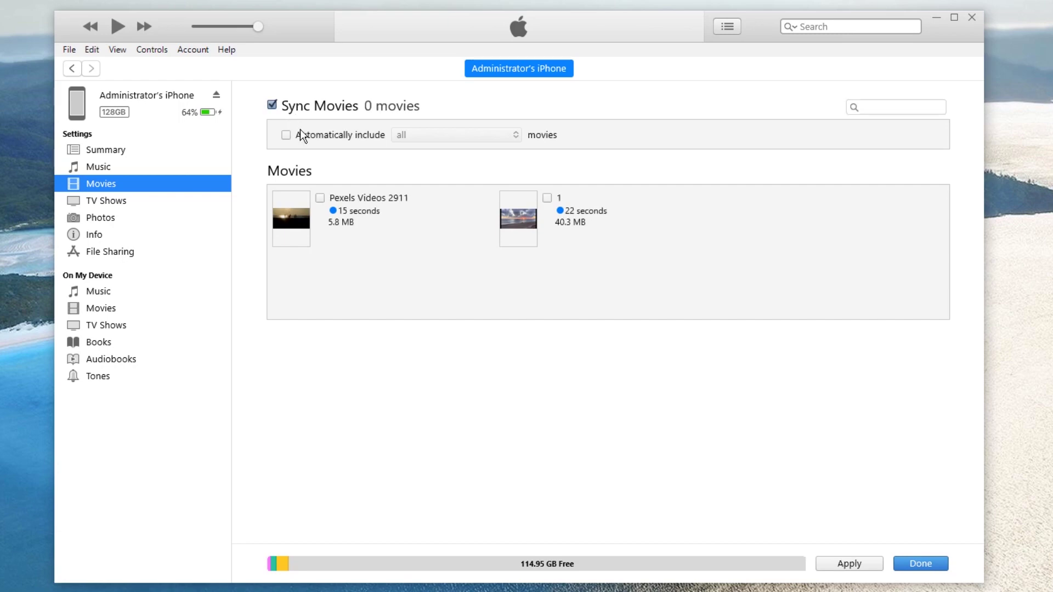
{"action": "left_click", "coordinate": [300, 130]}
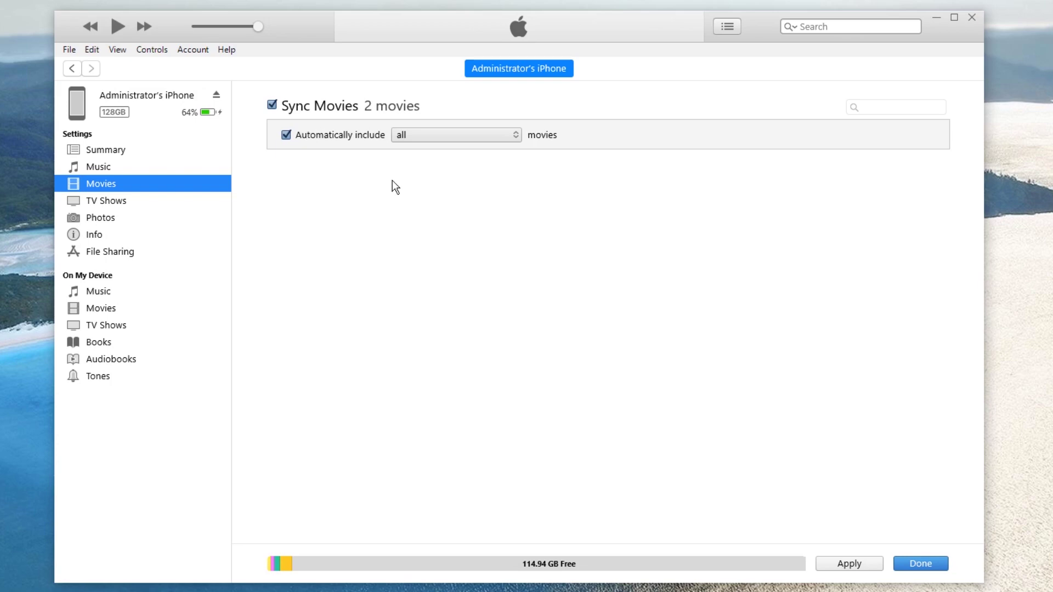
{"action": "left_click", "coordinate": [318, 137]}
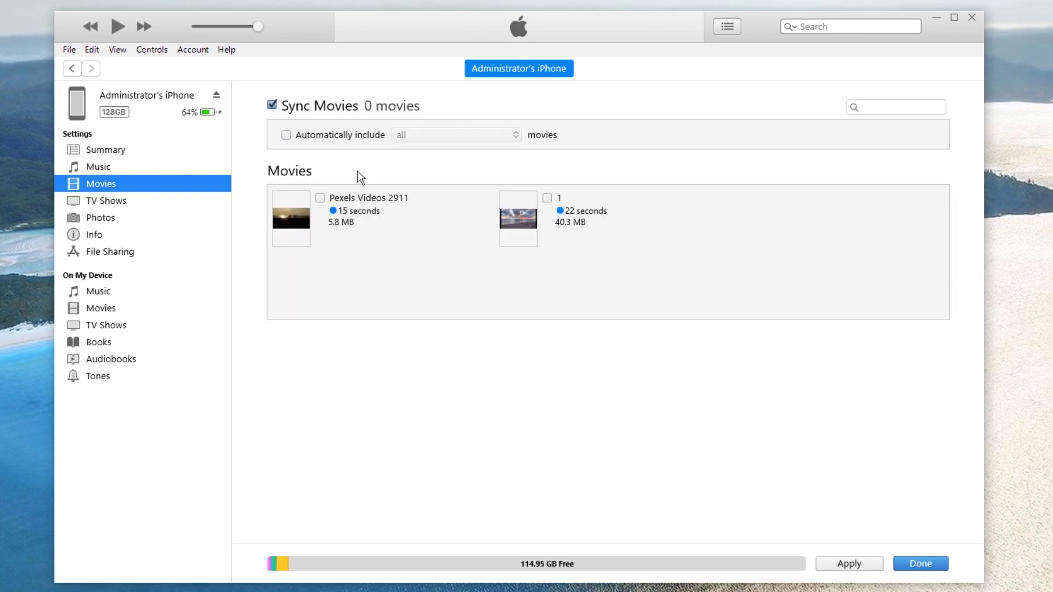
{"action": "left_click", "coordinate": [367, 197]}
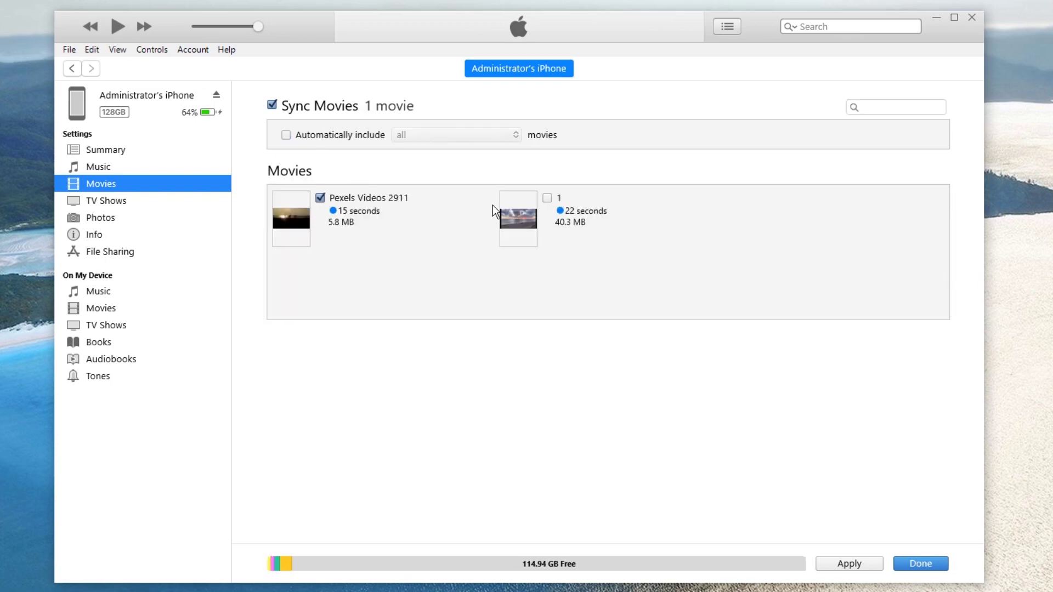
{"action": "left_click", "coordinate": [560, 199]}
{"action": "double_click", "coordinate": [320, 138]}
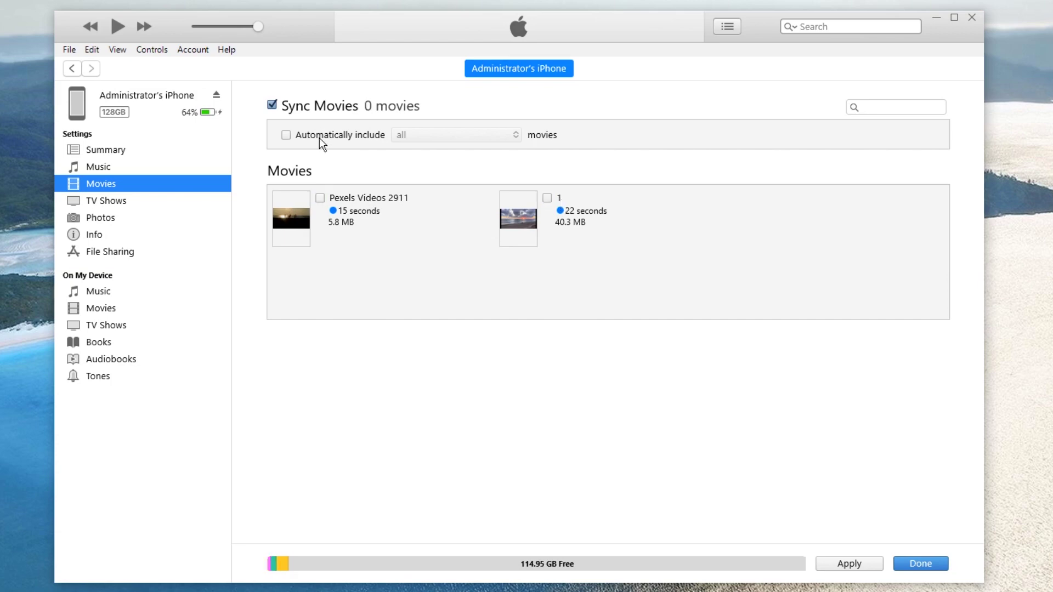
{"action": "left_click", "coordinate": [368, 199]}
{"action": "left_click", "coordinate": [560, 199]}
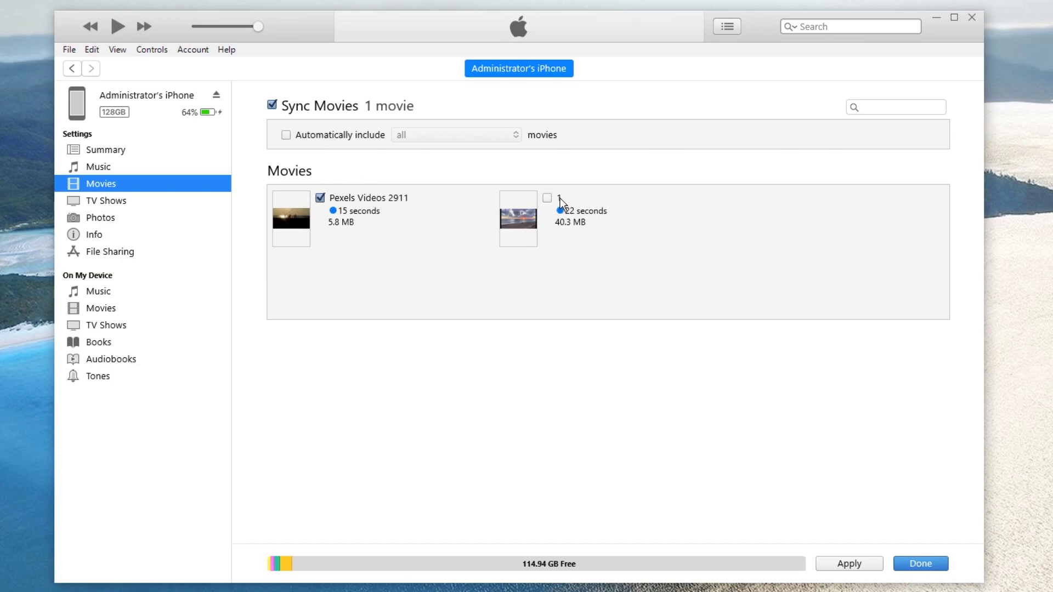
{"action": "left_click", "coordinate": [853, 561]}
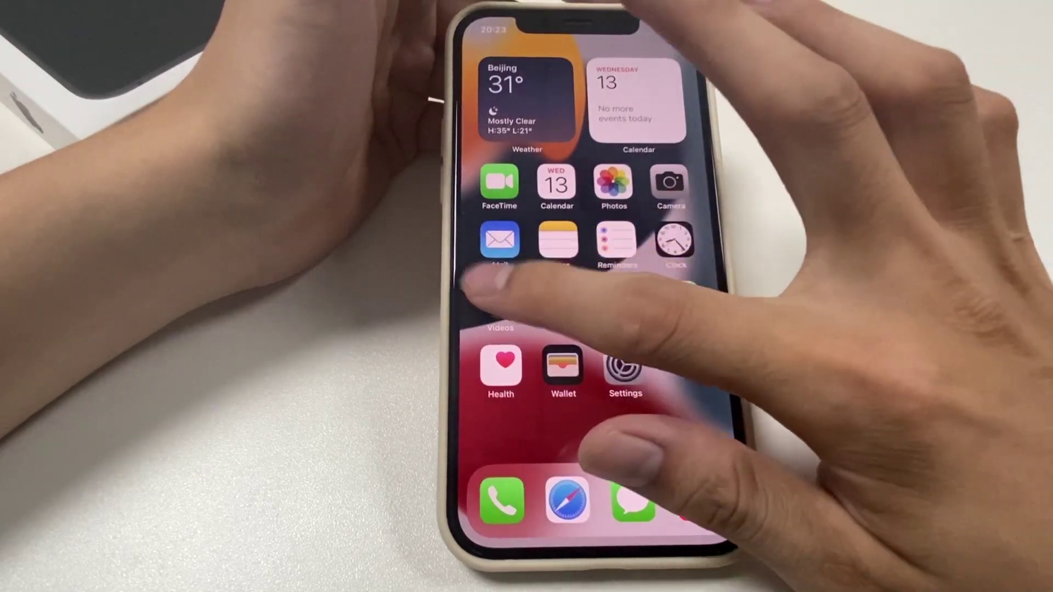
{"action": "left_click", "coordinate": [496, 296]}
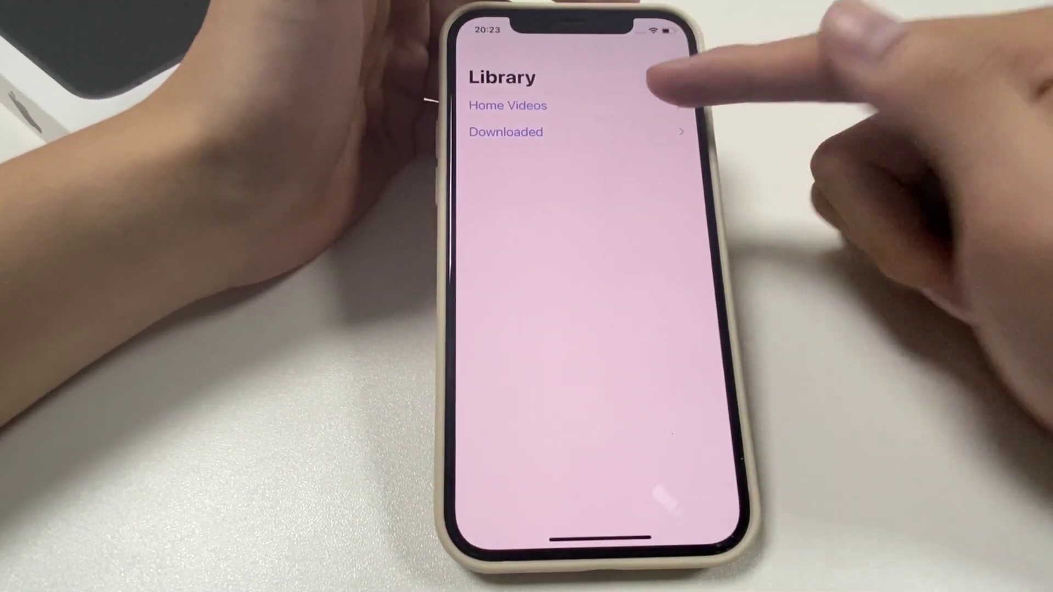
Play Pexels Videos 2911 from Home Videos in the iPhone's Videos app.
{"action": "left_click", "coordinate": [614, 105]}
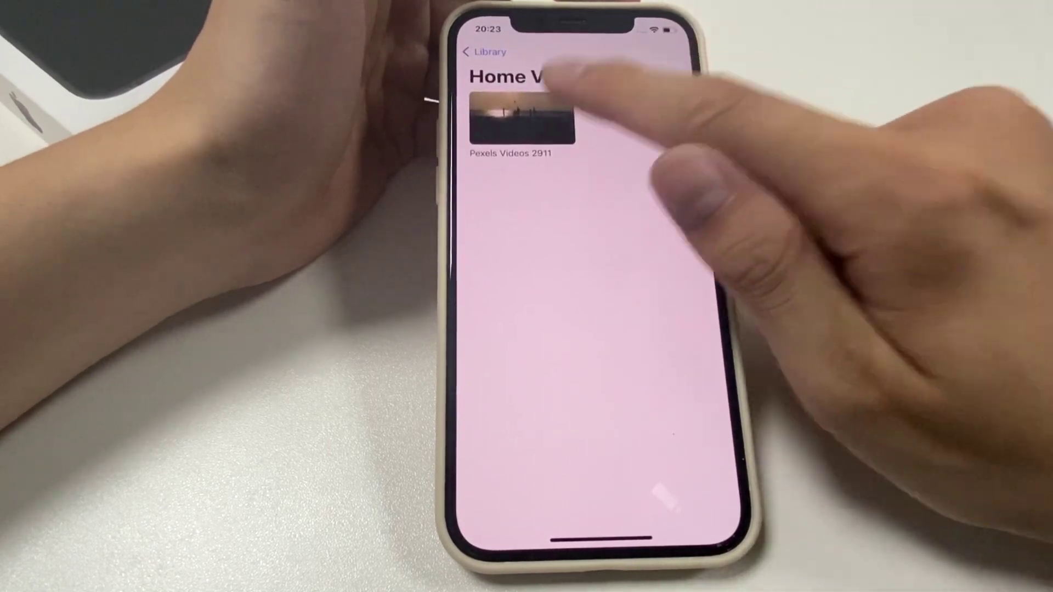
{"action": "left_click", "coordinate": [548, 112]}
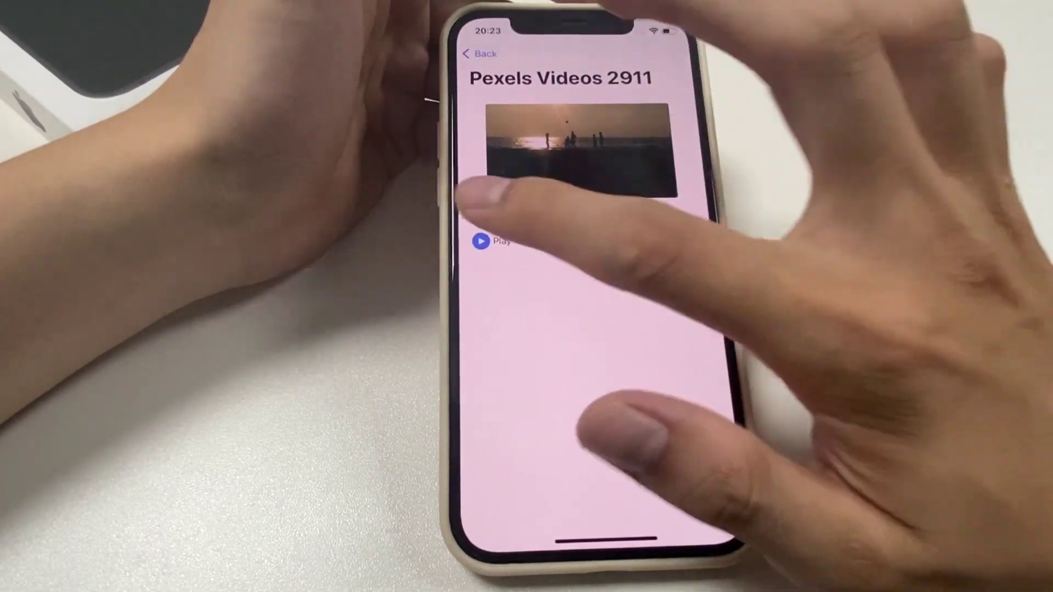
{"action": "left_click", "coordinate": [477, 241]}
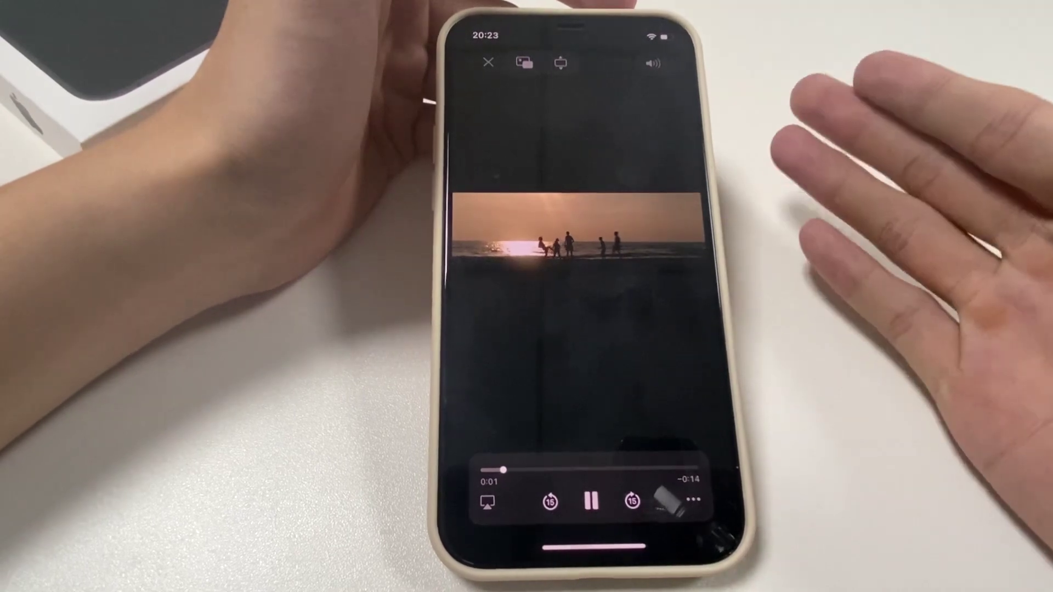